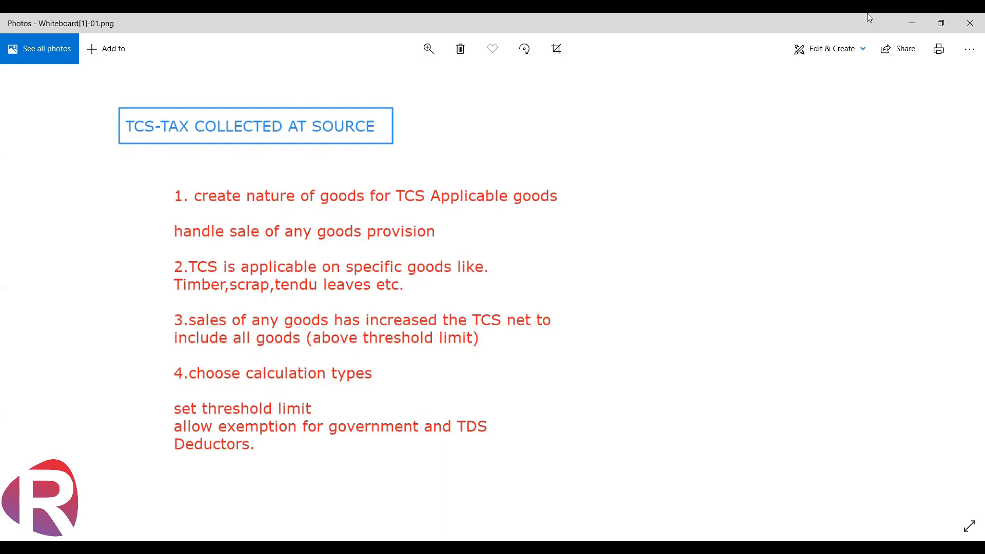
Switch to TallyPrime and open the company features of TCS 1.1.4 for alteration.
{"action": "key", "text": "alt+Tab"}
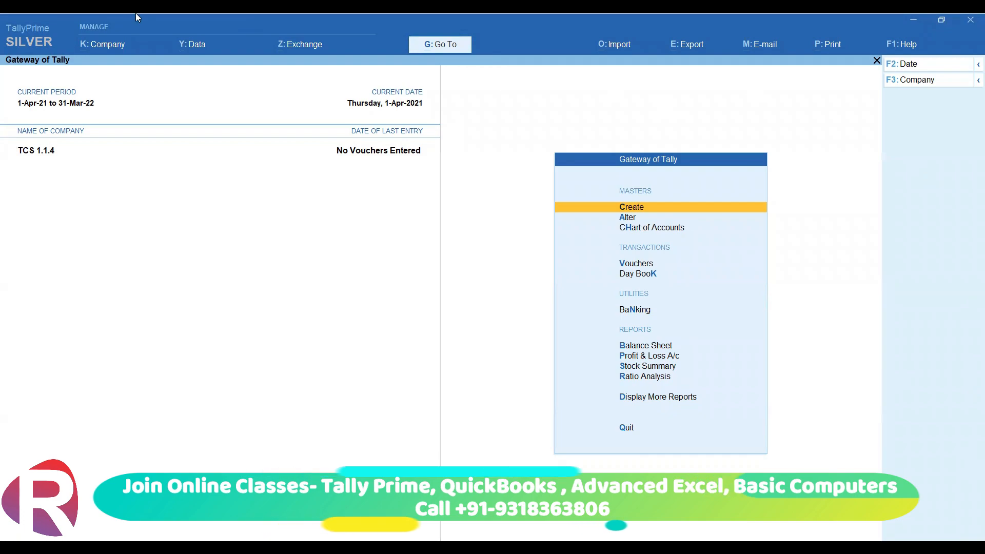
{"action": "left_click", "coordinate": [116, 47]}
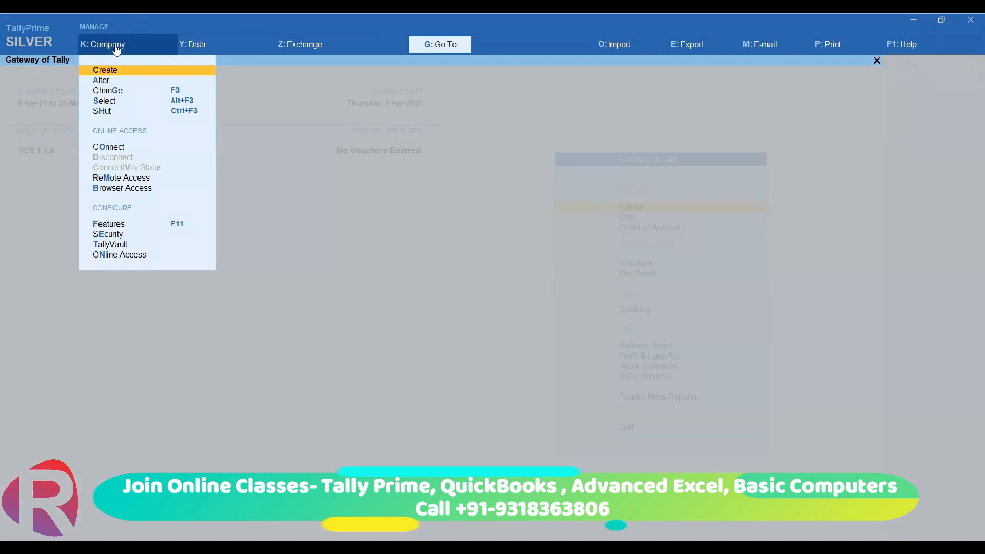
{"action": "key", "text": "Down"}
{"action": "key", "text": "Down"}
{"action": "key", "text": "Down"}
{"action": "key", "text": "Down"}
{"action": "key", "text": "Down"}
{"action": "key", "text": "Down"}
{"action": "key", "text": "Down"}
{"action": "key", "text": "Down"}
{"action": "key", "text": "Down"}
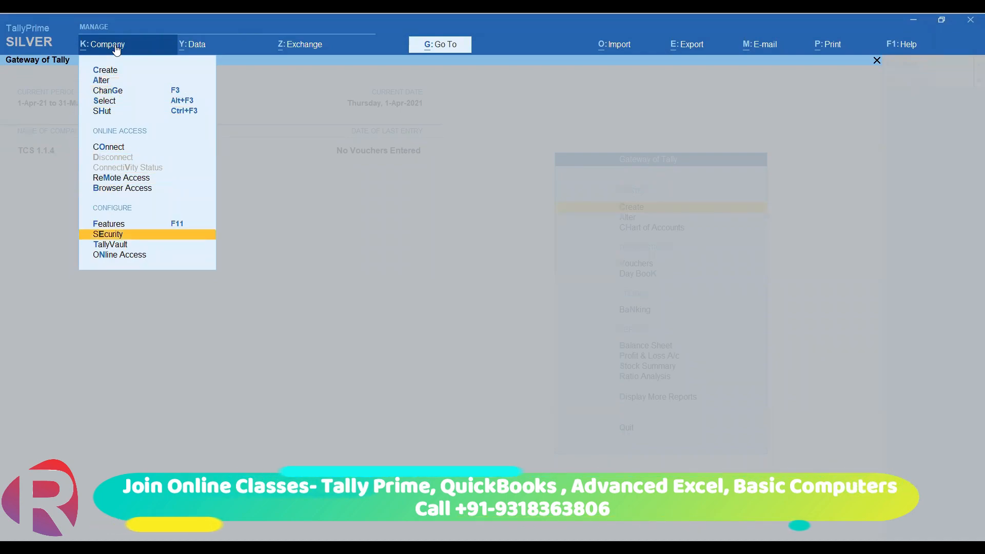
{"action": "key", "text": "Up"}
{"action": "key", "text": "Return"}
Enable Tax Collected at Source (TCS) in the company features.
{"action": "key", "text": "Down"}
{"action": "key", "text": "Down"}
{"action": "key", "text": "Down"}
{"action": "key", "text": "Down"}
{"action": "key", "text": "Down"}
{"action": "key", "text": "Down"}
{"action": "key", "text": "Down"}
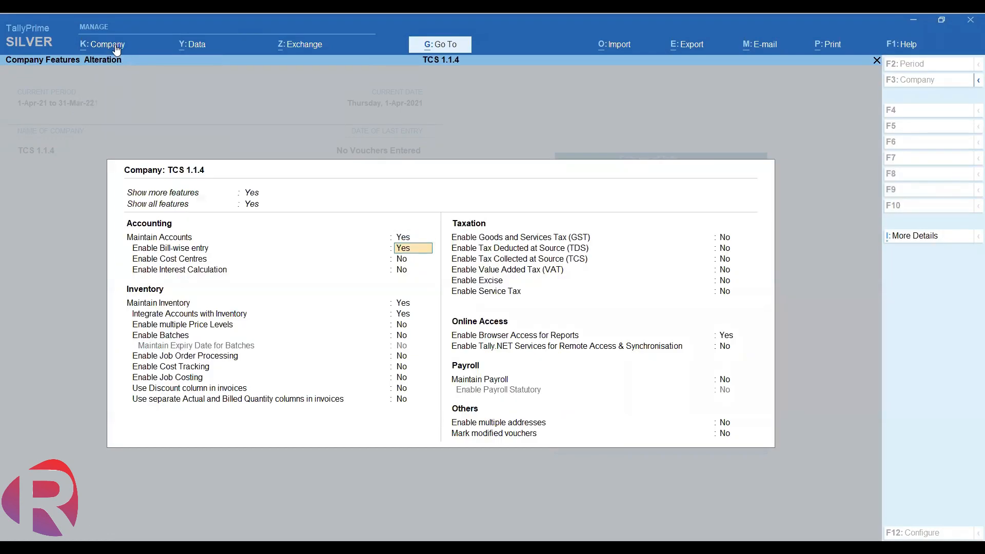
{"action": "key", "text": "Down"}
{"action": "key", "text": "Down"}
{"action": "key", "text": "Down"}
{"action": "key", "text": "Down"}
{"action": "key", "text": "Down"}
{"action": "key", "text": "Down"}
{"action": "key", "text": "Down"}
{"action": "key", "text": "Down"}
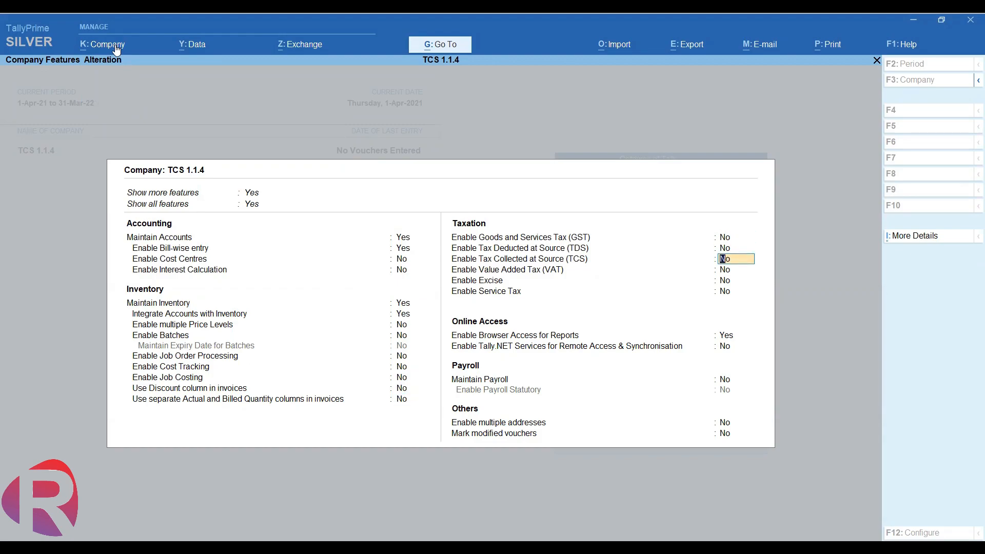
{"action": "type", "text": "y"}
{"action": "key", "text": "Return"}
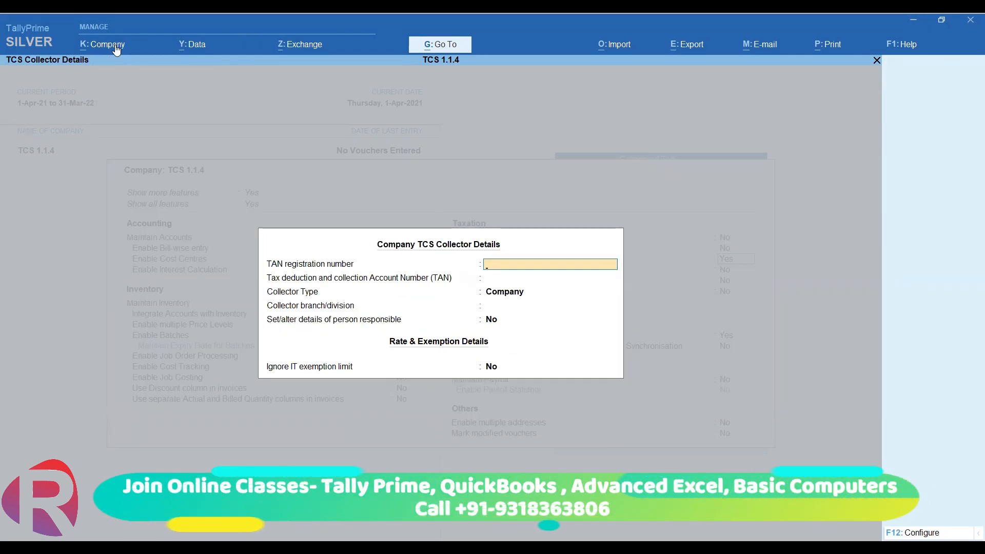
Enter the TAN registration number and the tax deduction and collection account number in the TCS collector details.
{"action": "type", "text": "SA546465465"}
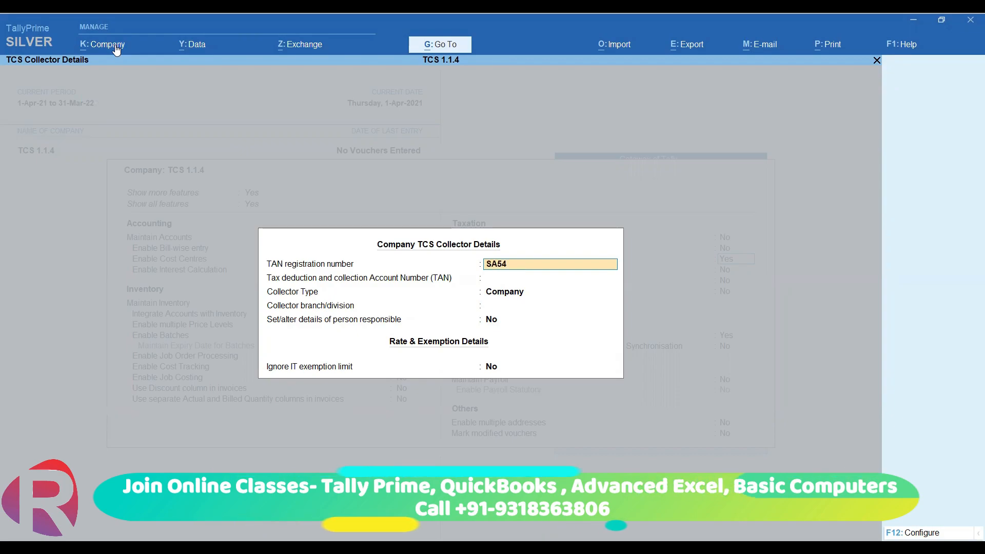
{"action": "key", "text": "Return"}
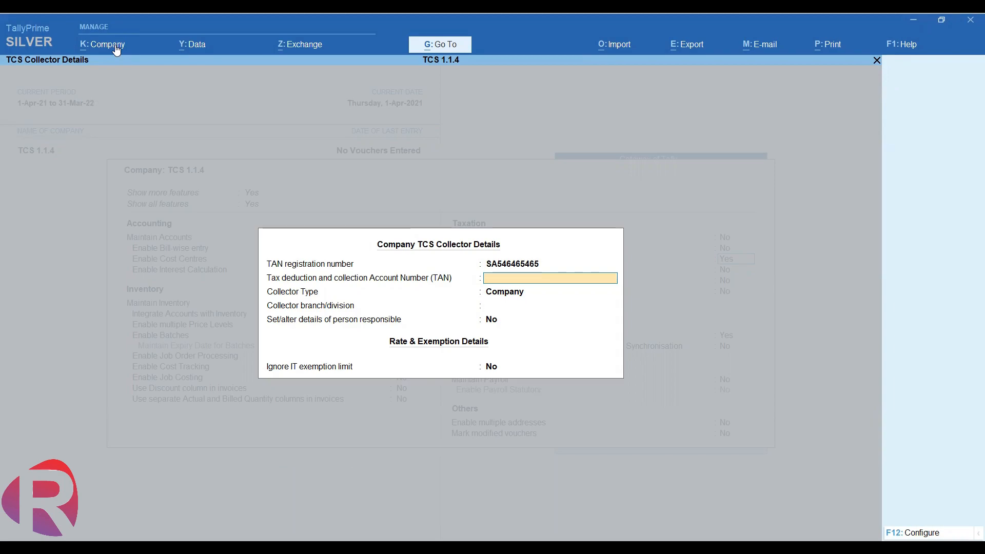
{"action": "type", "text": "ASDLP4152A"}
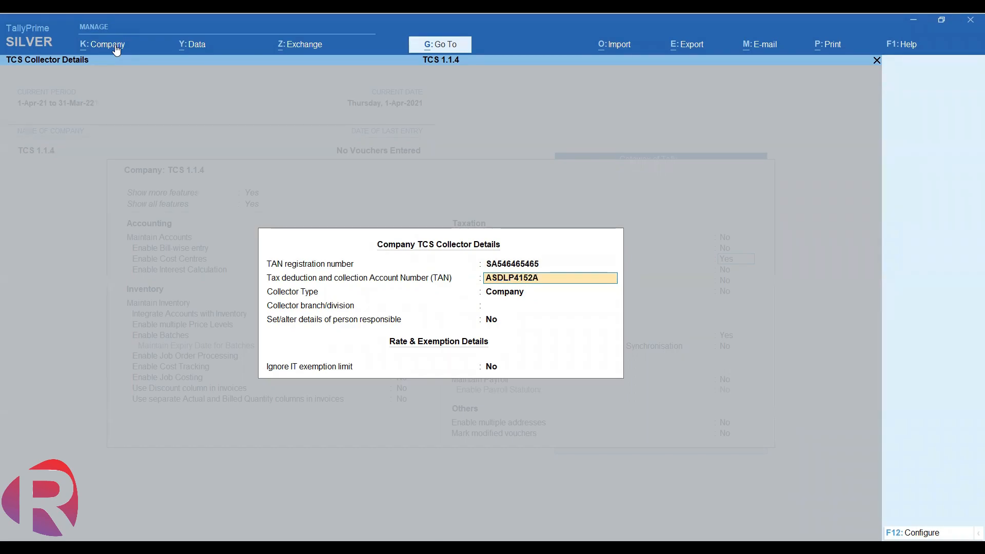
{"action": "key", "text": "Return"}
{"action": "key", "text": "Return"}
{"action": "key", "text": "BackSpace"}
{"action": "type", "text": "ASDF52415A"}
{"action": "key", "text": "Return"}
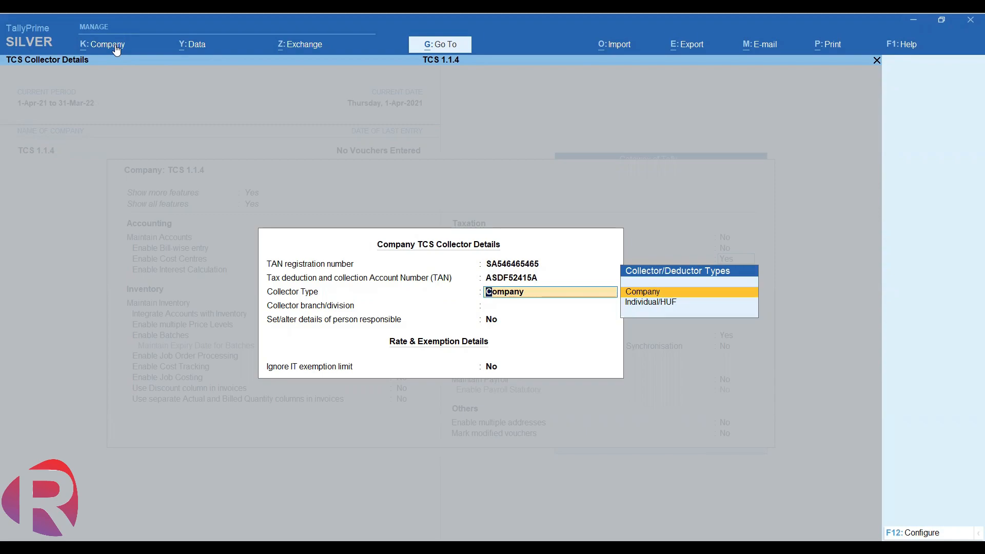
Keep Company as the collector type and enter Kalkaji as the collector branch/division.
{"action": "key", "text": "Return"}
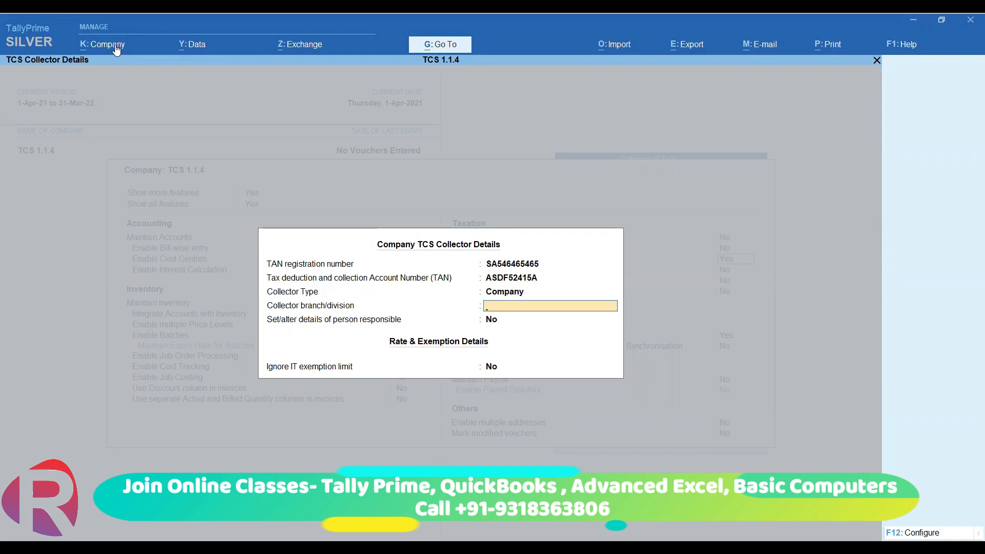
{"action": "type", "text": "Kalkaji"}
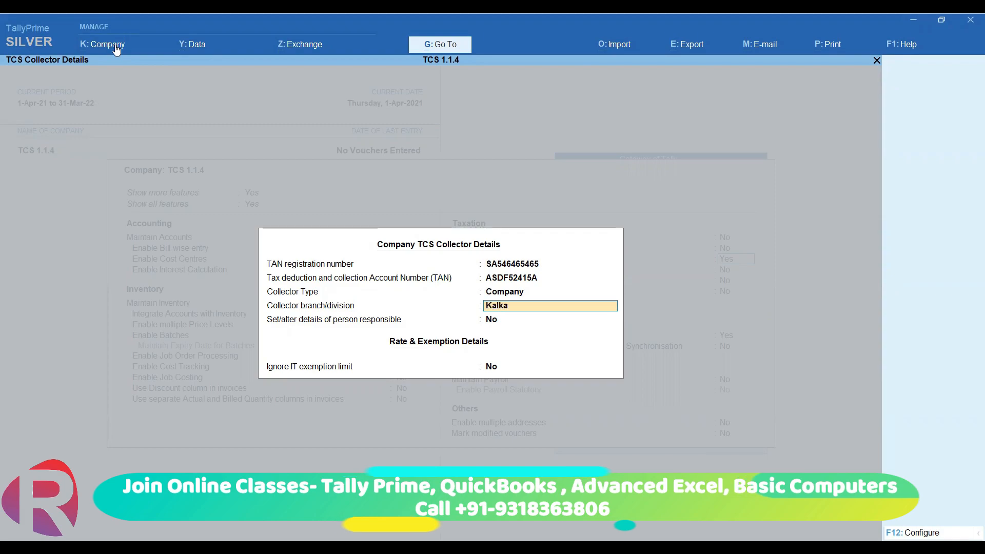
{"action": "key", "text": "Return"}
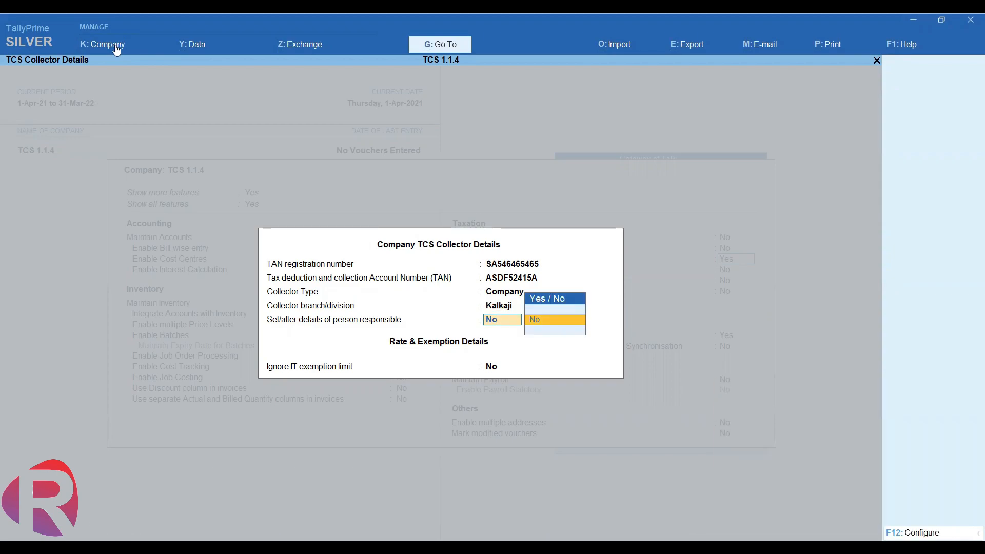
Choose to set the person responsible details and enter the person's name, parent's name and the designation Accountant.
{"action": "key", "text": "BackSpace"}
{"action": "key", "text": "BackSpace"}
{"action": "key", "text": "Down"}
{"action": "key", "text": "Return"}
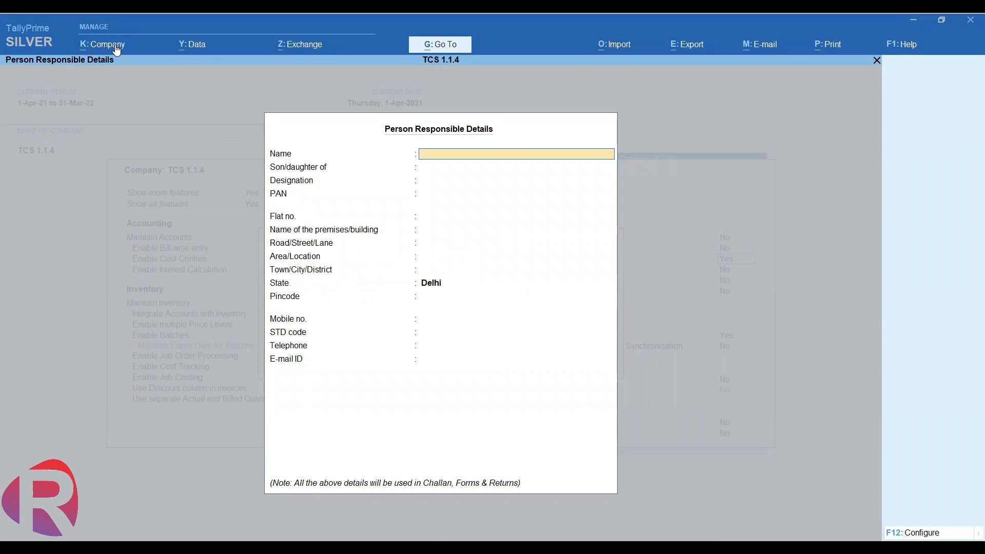
{"action": "type", "text": "Mr.ajay"}
{"action": "key", "text": "Return"}
{"action": "type", "text": "Sohan Lal"}
{"action": "key", "text": "Return"}
{"action": "type", "text": "Ac"}
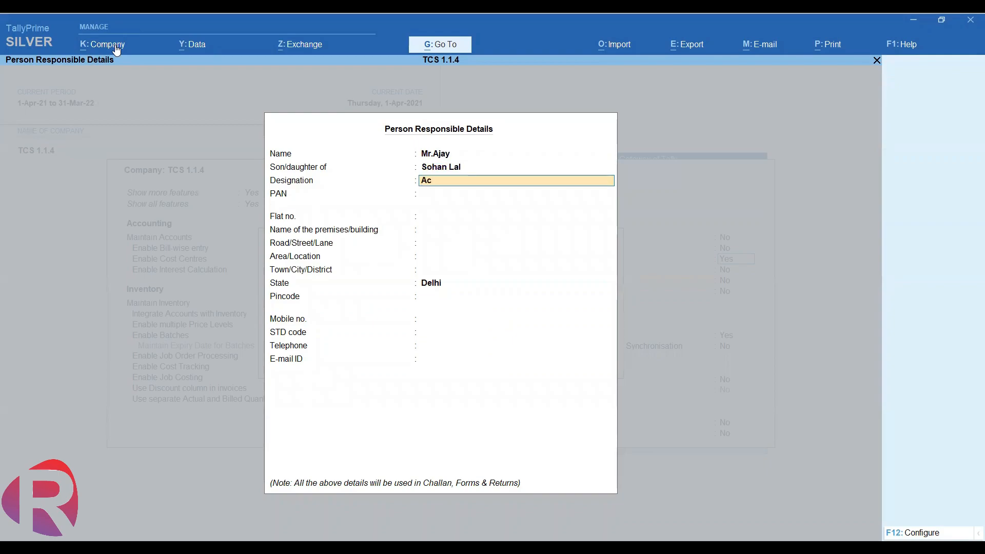
{"action": "type", "text": "countant"}
{"action": "key", "text": "Return"}
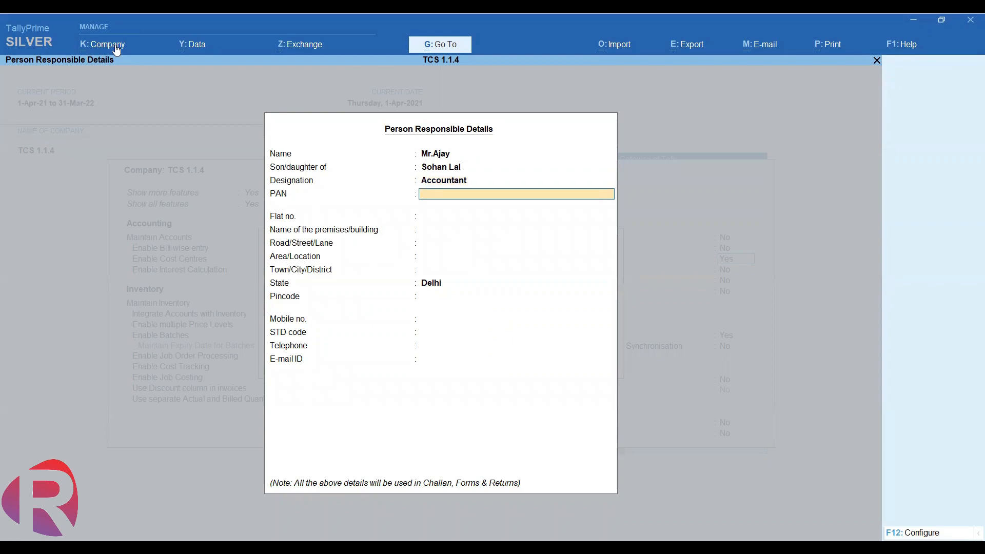
Enter the responsible person's PAN.
{"action": "type", "text": "ASDPL41652"}
{"action": "key", "text": "BackSpace"}
{"action": "type", "text": "A"}
{"action": "key", "text": "Return"}
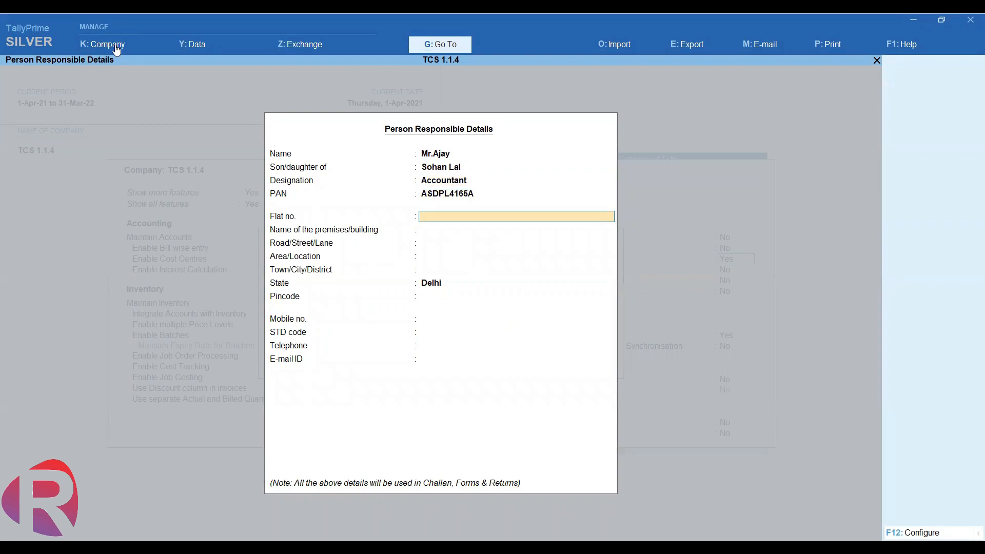
Leave the address and contact fields blank, keep Delhi as the state, and accept the person responsible details.
{"action": "key", "text": "Return"}
{"action": "key", "text": "Return"}
{"action": "key", "text": "Return"}
{"action": "key", "text": "Return"}
{"action": "key", "text": "Return"}
{"action": "key", "text": "Return"}
{"action": "key", "text": "Return"}
{"action": "key", "text": "Return"}
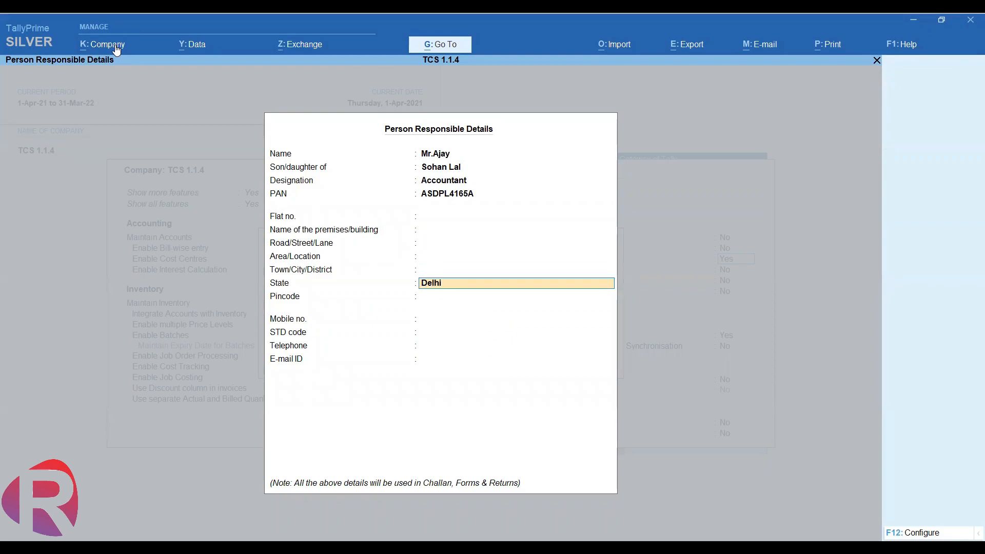
{"action": "key", "text": "Return"}
{"action": "key", "text": "Return"}
{"action": "key", "text": "Return"}
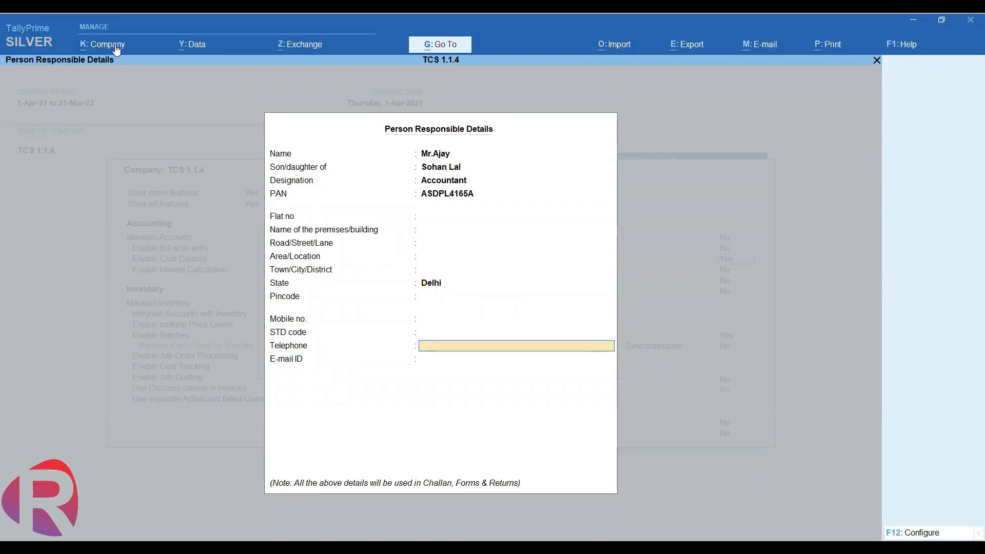
{"action": "key", "text": "Return"}
{"action": "key", "text": "Return"}
Keep the IT exemption limit setting at No and save the company features.
{"action": "key", "text": "Return"}
{"action": "key", "text": "Return"}
{"action": "key", "text": "Return"}
{"action": "key", "text": "Return"}
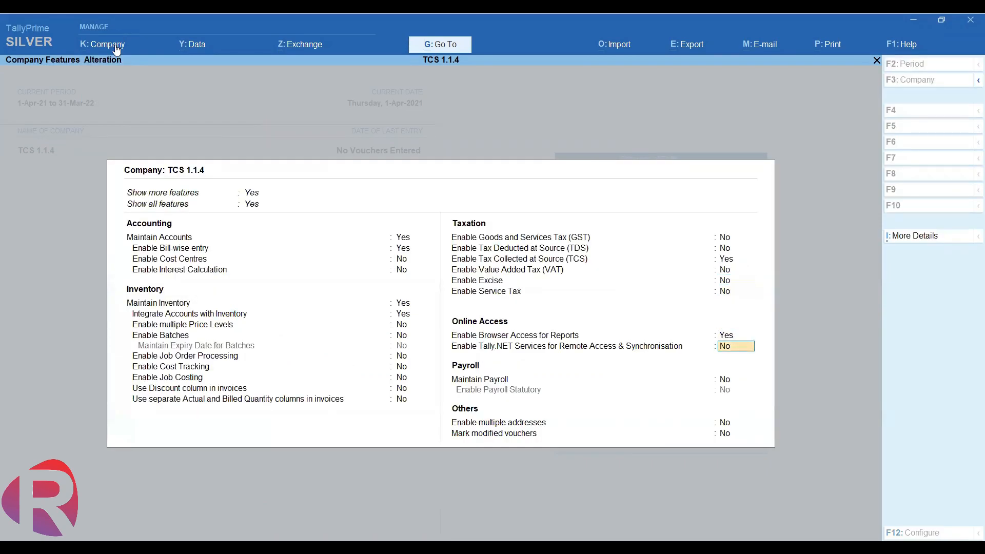
{"action": "key", "text": "ctrl+a"}
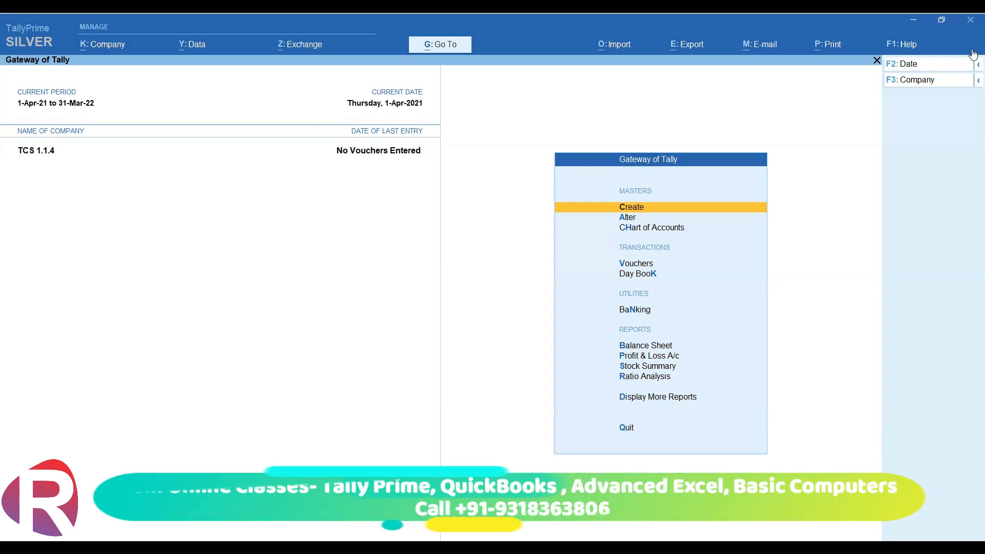
Start creating a new TCS Nature of Goods statutory master.
{"action": "key", "text": "Return"}
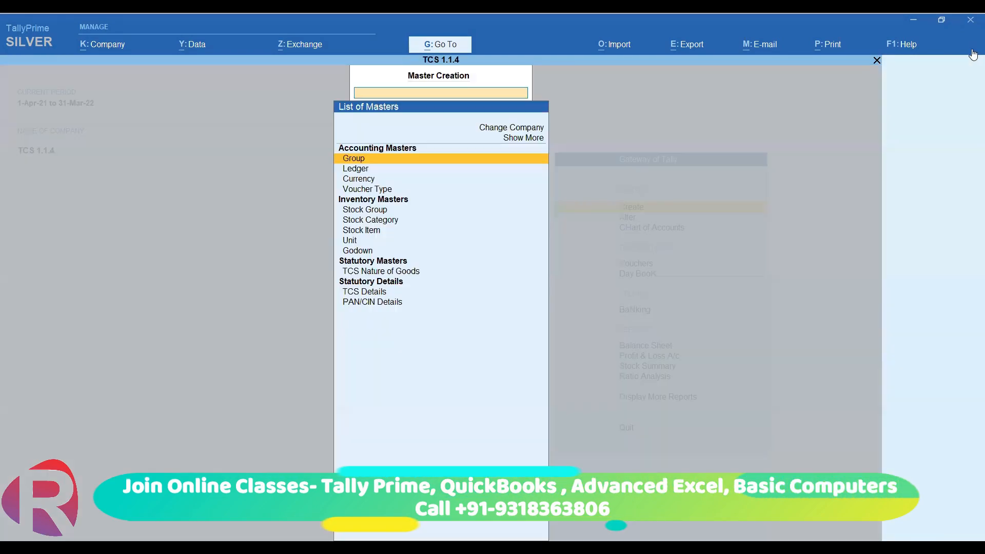
{"action": "key", "text": "Down"}
{"action": "key", "text": "Down"}
{"action": "key", "text": "Down"}
{"action": "key", "text": "Down"}
{"action": "key", "text": "Down"}
{"action": "key", "text": "Down"}
{"action": "key", "text": "Down"}
{"action": "key", "text": "Down"}
{"action": "key", "text": "Down"}
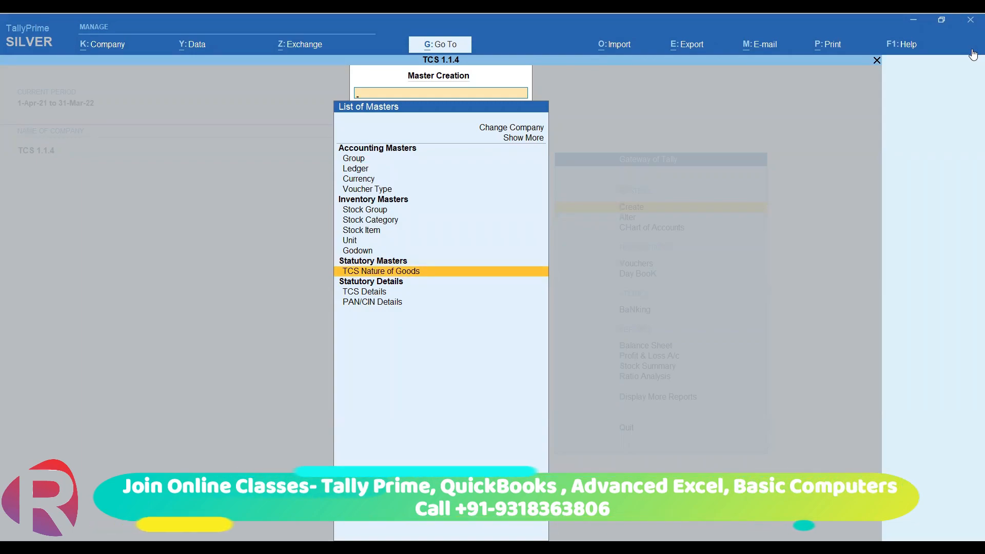
{"action": "key", "text": "Return"}
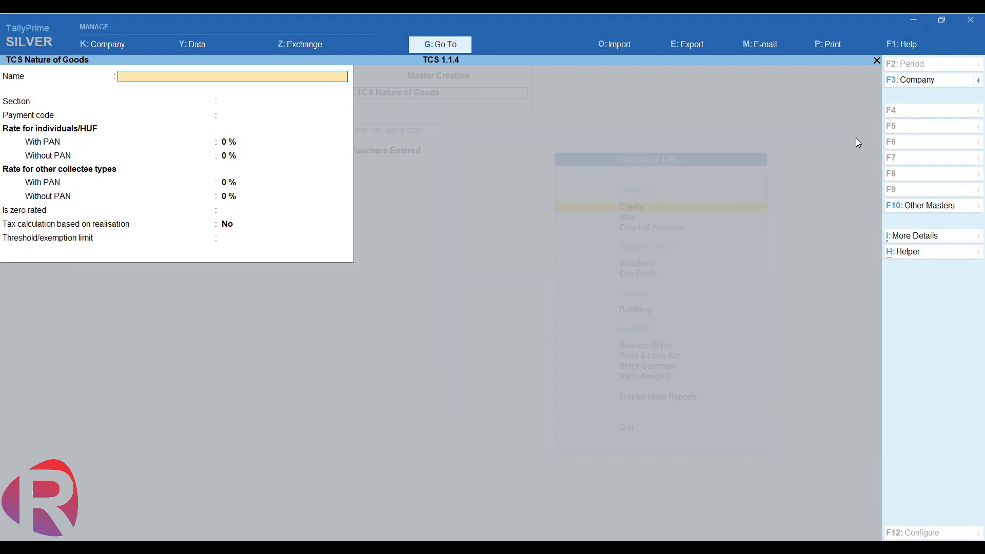
Check the Section 206C (1H) reference image, and fill the master from the helper list with Consideration for Sale of Any Other Goods, 206C, 6CR.
{"action": "key", "text": "alt+Tab"}
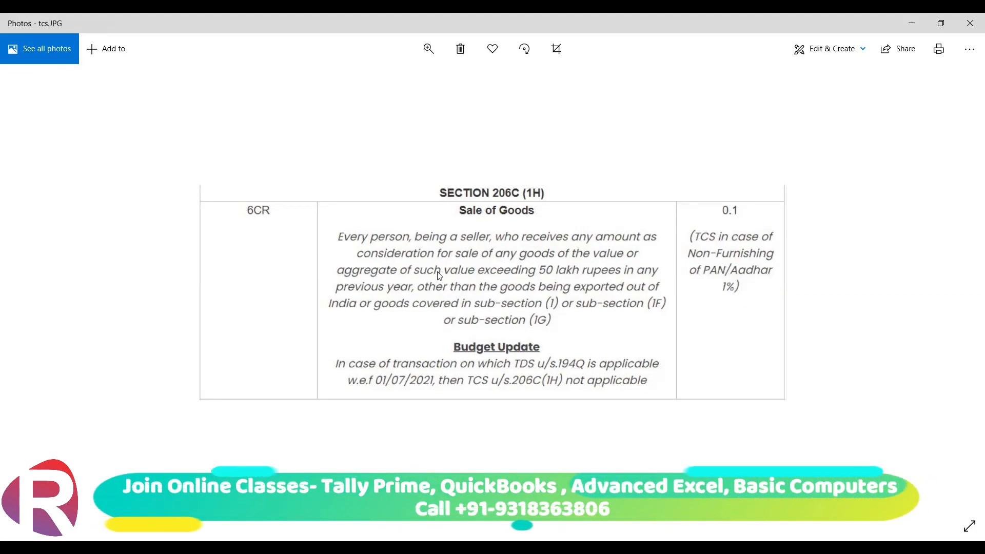
{"action": "key", "text": "alt+Tab"}
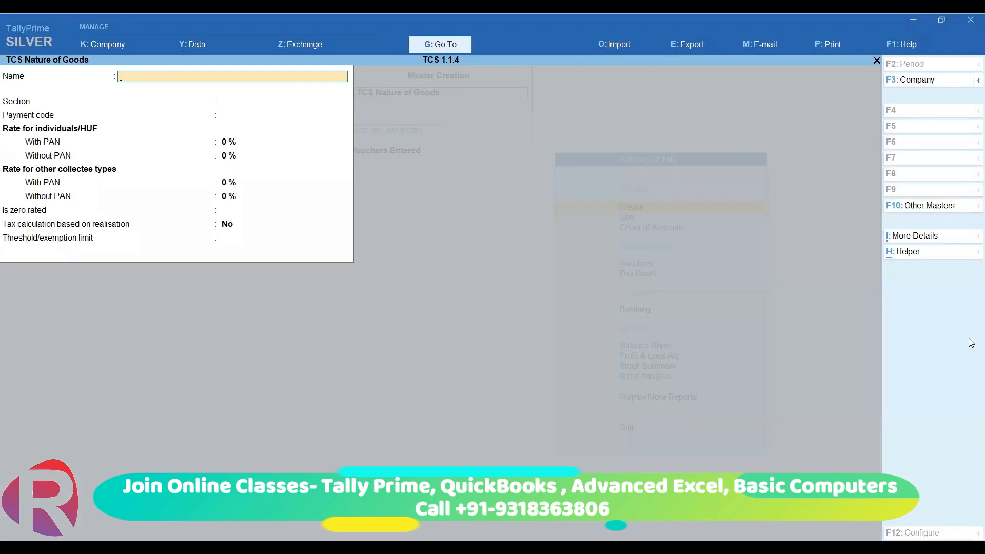
{"action": "left_click", "coordinate": [904, 252]}
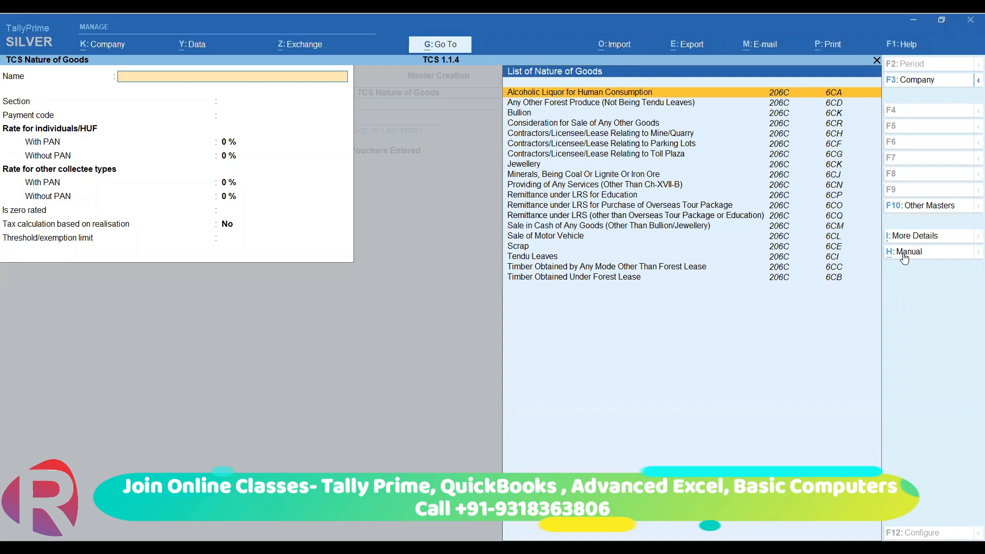
{"action": "key", "text": "Down"}
{"action": "key", "text": "Down"}
{"action": "key", "text": "Down"}
{"action": "key", "text": "Down"}
{"action": "key", "text": "Down"}
{"action": "key", "text": "Down"}
{"action": "key", "text": "Down"}
{"action": "key", "text": "Down"}
{"action": "key", "text": "Down"}
{"action": "key", "text": "Down"}
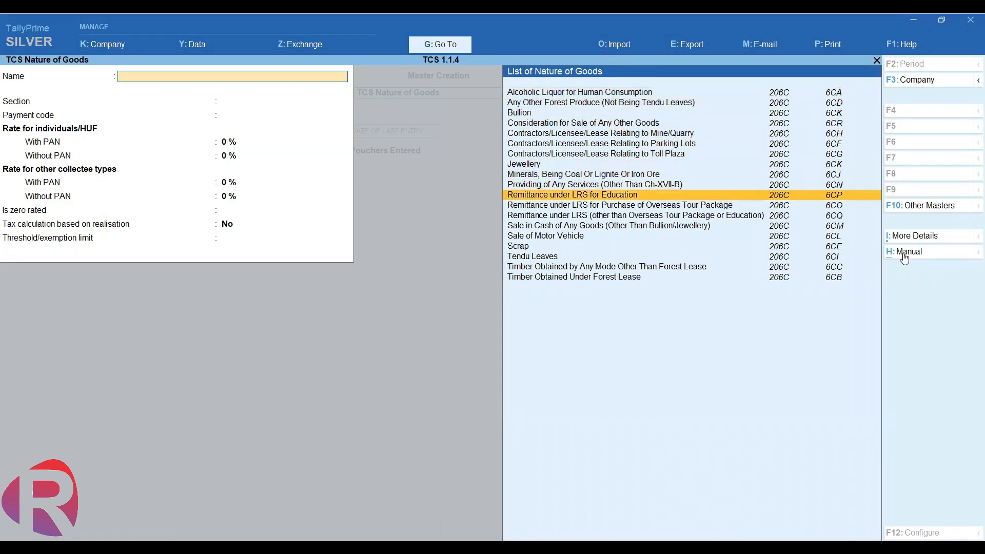
{"action": "key", "text": "Down"}
{"action": "key", "text": "Up"}
{"action": "key", "text": "Up"}
{"action": "key", "text": "Up"}
{"action": "key", "text": "Up"}
{"action": "key", "text": "Up"}
{"action": "key", "text": "Up"}
{"action": "key", "text": "Up"}
{"action": "key", "text": "Up"}
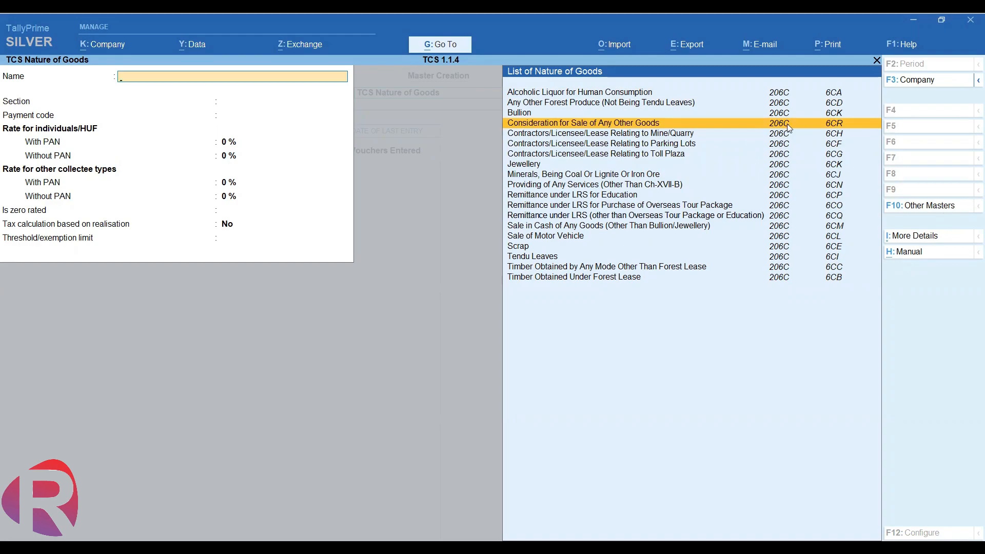
{"action": "key", "text": "Return"}
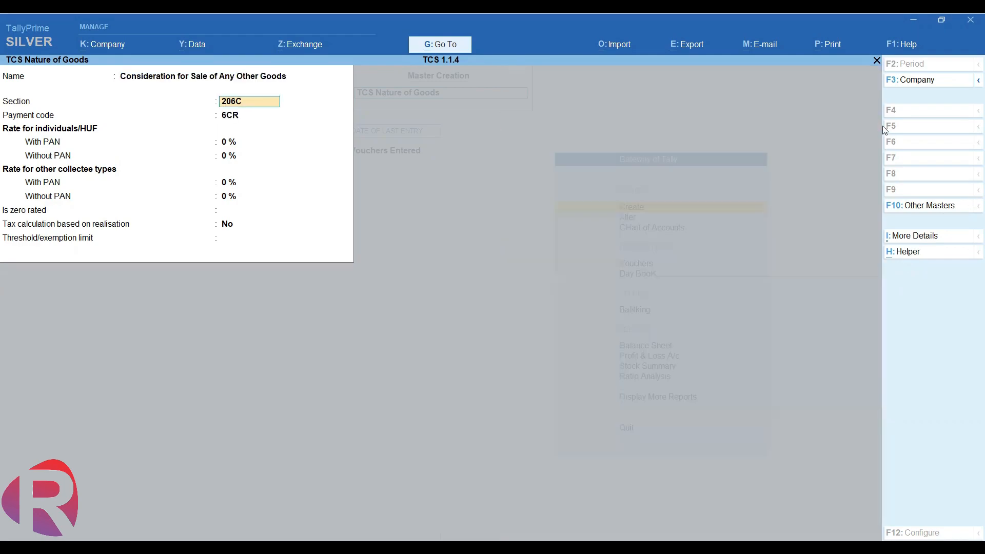
Shorten the nature of goods name to Sale of Any Other Goods.
{"action": "key", "text": "Up"}
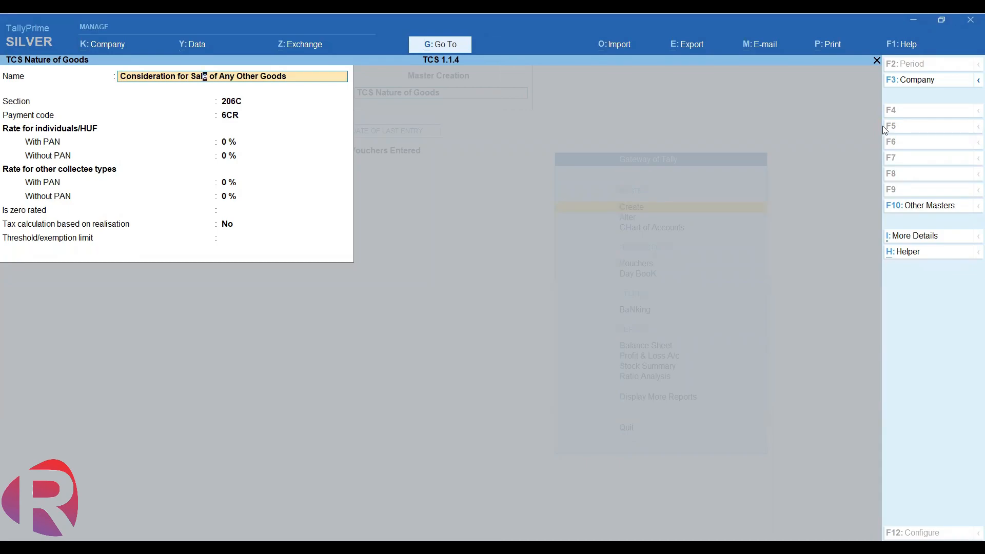
{"action": "key", "text": "BackSpace"}
{"action": "key", "text": "BackSpace"}
{"action": "key", "text": "BackSpace"}
{"action": "key", "text": "BackSpace"}
{"action": "key", "text": "BackSpace"}
{"action": "key", "text": "BackSpace"}
{"action": "key", "text": "BackSpace"}
{"action": "key", "text": "BackSpace"}
{"action": "key", "text": "BackSpace"}
{"action": "key", "text": "BackSpace"}
{"action": "key", "text": "BackSpace"}
{"action": "key", "text": "BackSpace"}
{"action": "key", "text": "BackSpace"}
{"action": "key", "text": "BackSpace"}
{"action": "key", "text": "BackSpace"}
{"action": "key", "text": "BackSpace"}
{"action": "key", "text": "BackSpace"}
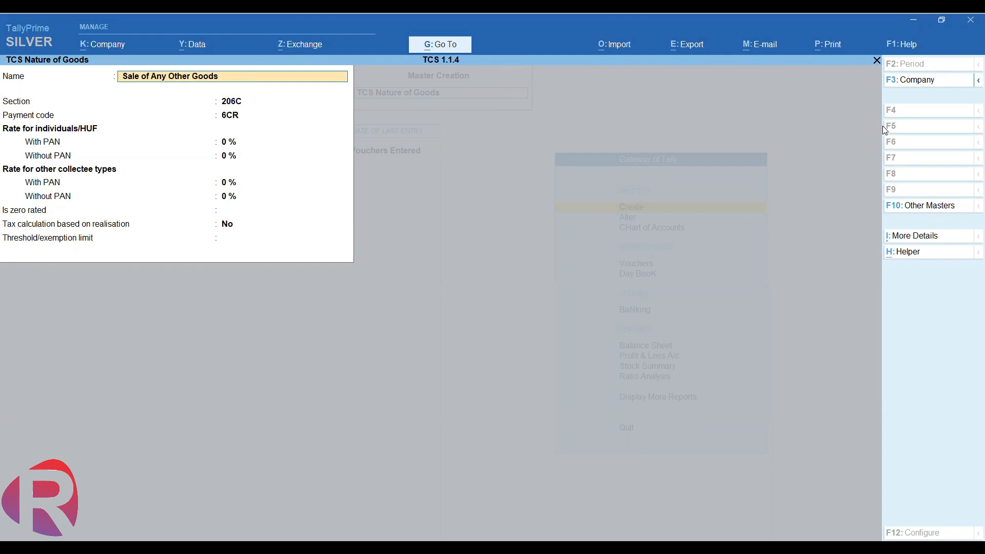
{"action": "key", "text": "Return"}
Keep section 206C and payment code 6CR, and set the individuals/HUF rate with PAN to 0.10%.
{"action": "key", "text": "Return"}
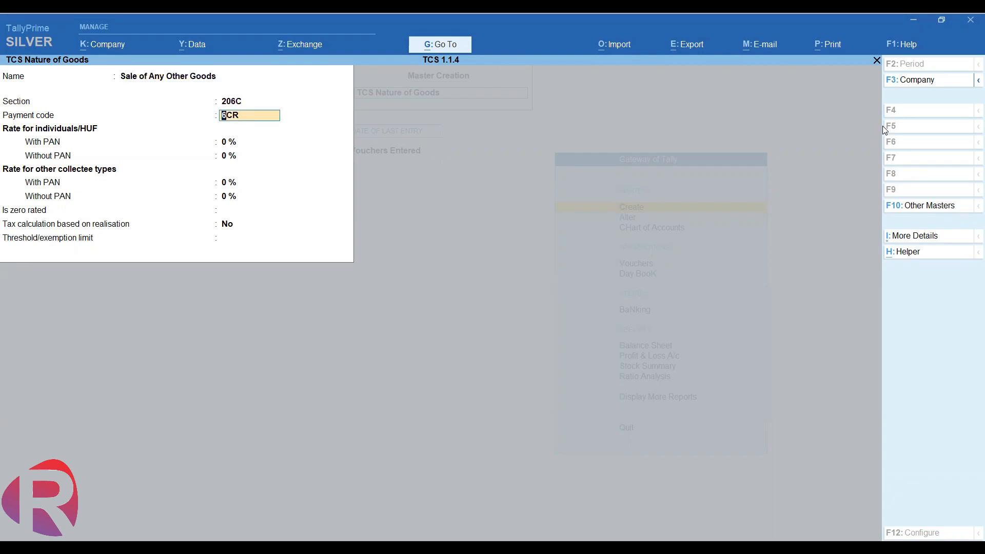
{"action": "key", "text": "Return"}
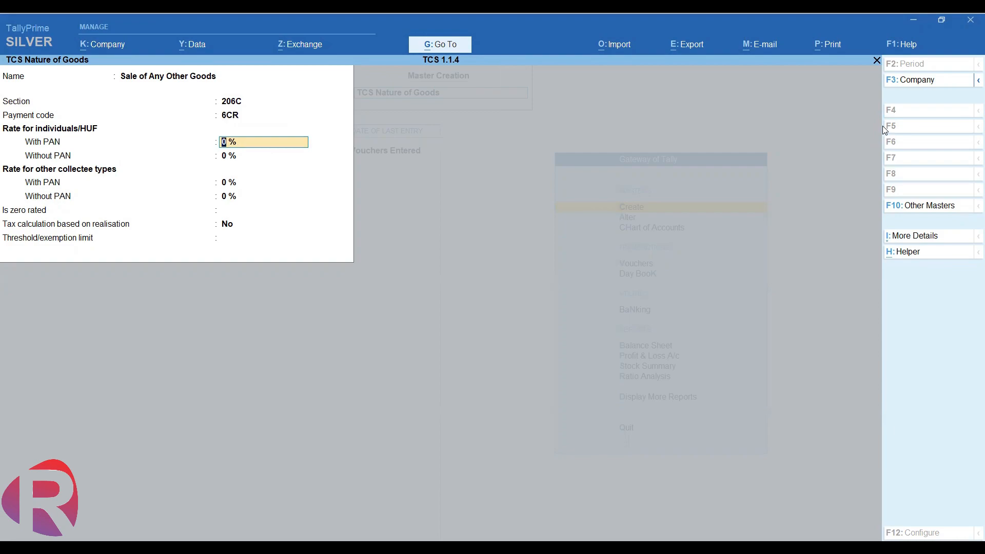
{"action": "type", "text": "0.10"}
{"action": "key", "text": "Return"}
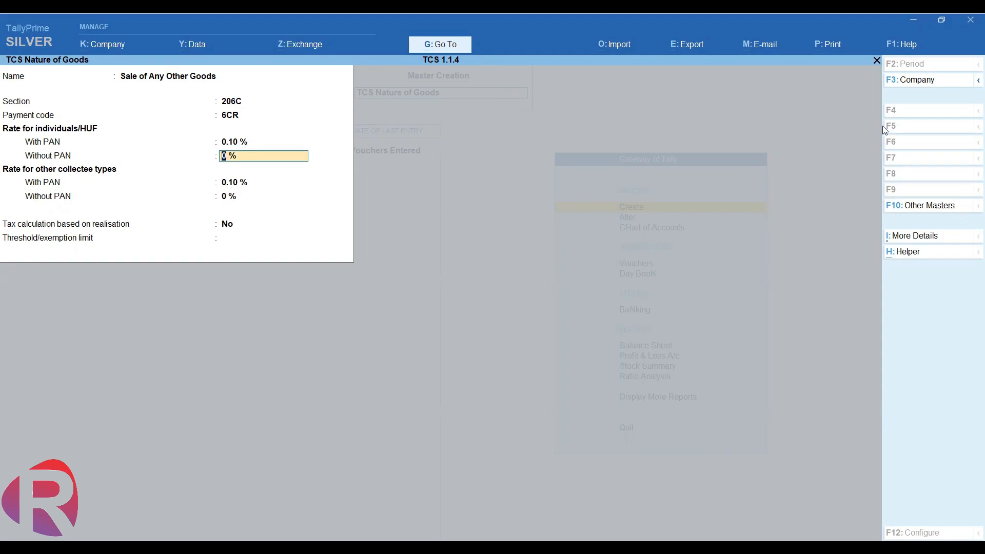
Set the rate without PAN to 10% for both individuals/HUF and other collectee types.
{"action": "type", "text": "10"}
{"action": "key", "text": "Return"}
{"action": "key", "text": "Return"}
{"action": "key", "text": "Return"}
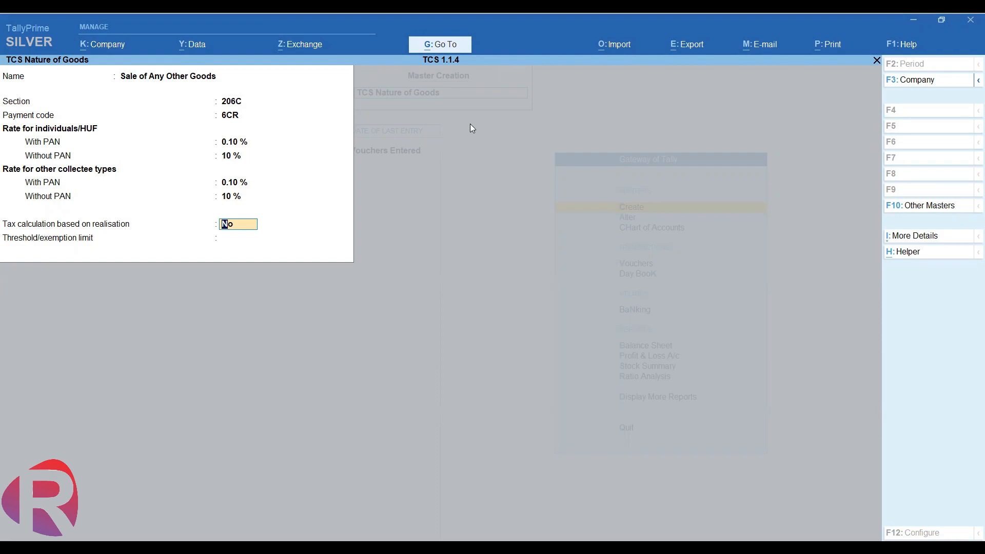
Check the non-PAN rate in the Section 206C (1H) reference image, and set the individuals/HUF rate without PAN to 1%.
{"action": "key", "text": "alt+Tab"}
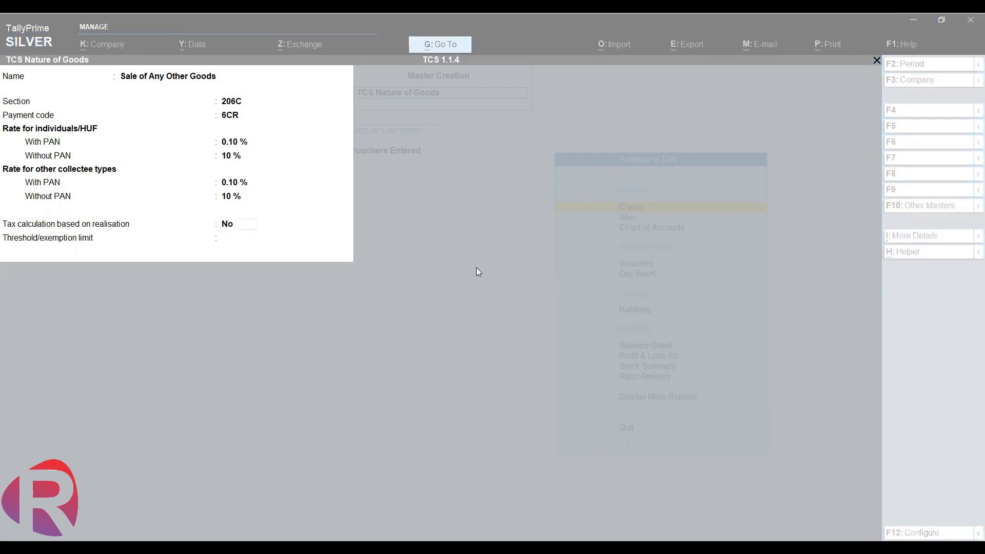
{"action": "key", "text": "alt+Tab"}
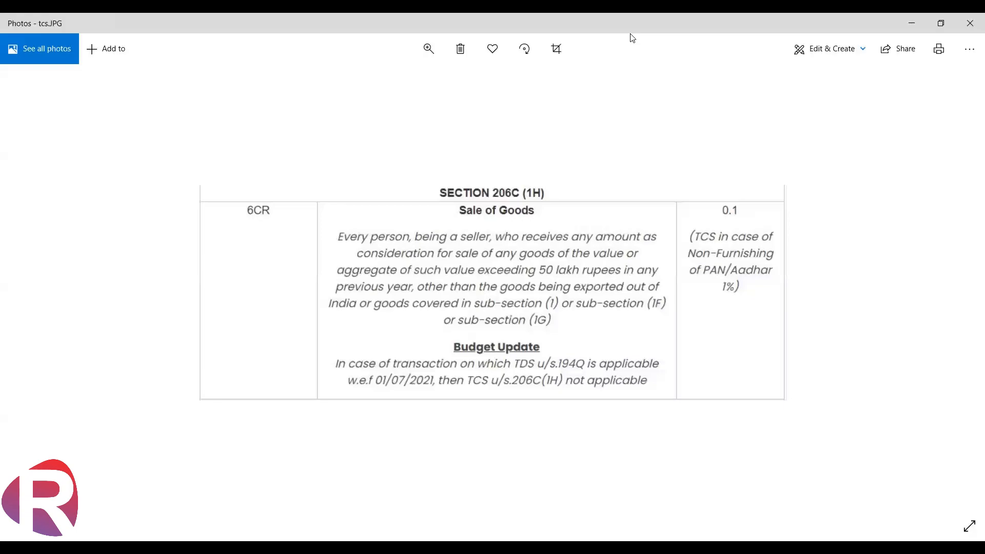
{"action": "key", "text": "alt+Tab"}
{"action": "key", "text": "Up"}
{"action": "key", "text": "Up"}
{"action": "key", "text": "Up"}
{"action": "type", "text": "1"}
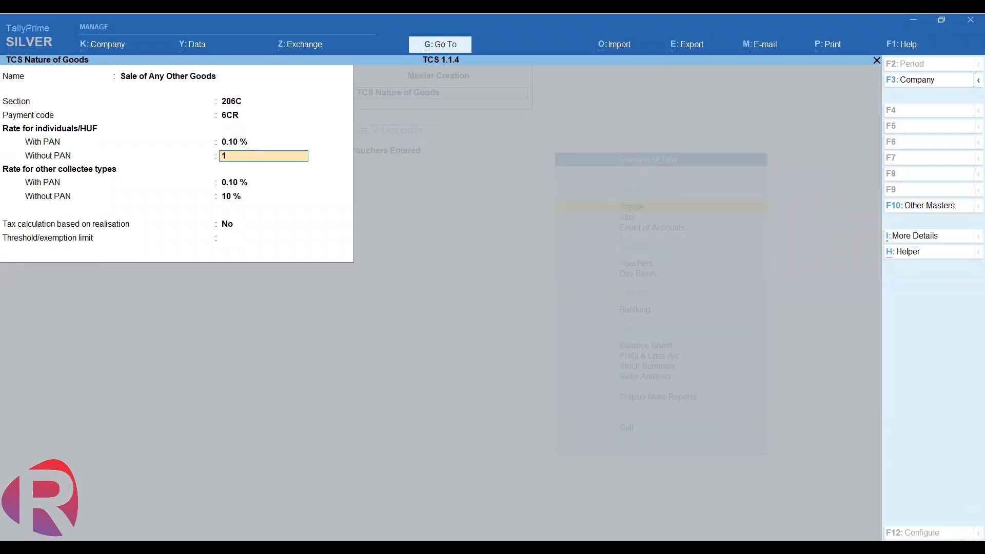
{"action": "key", "text": "Return"}
Set the rate without PAN for other collectee types to 1%, keeping their with-PAN rate at 0.10%.
{"action": "key", "text": "Return"}
{"action": "key", "text": "Return"}
{"action": "key", "text": "Up"}
{"action": "type", "text": "1"}
{"action": "key", "text": "Return"}
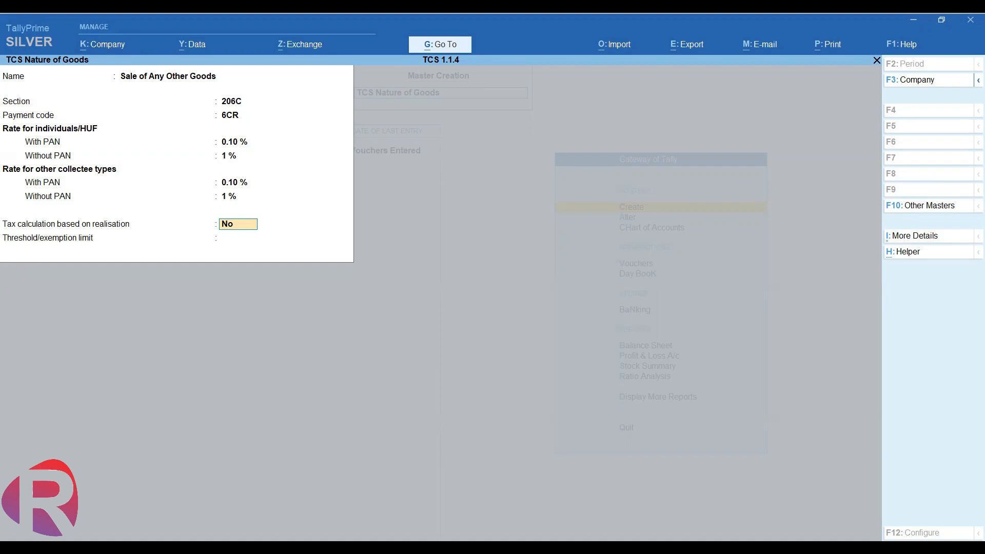
Enable tax calculation based on realisation and set the threshold/exemption limit to 50,00,000.
{"action": "type", "text": "y"}
{"action": "key", "text": "Return"}
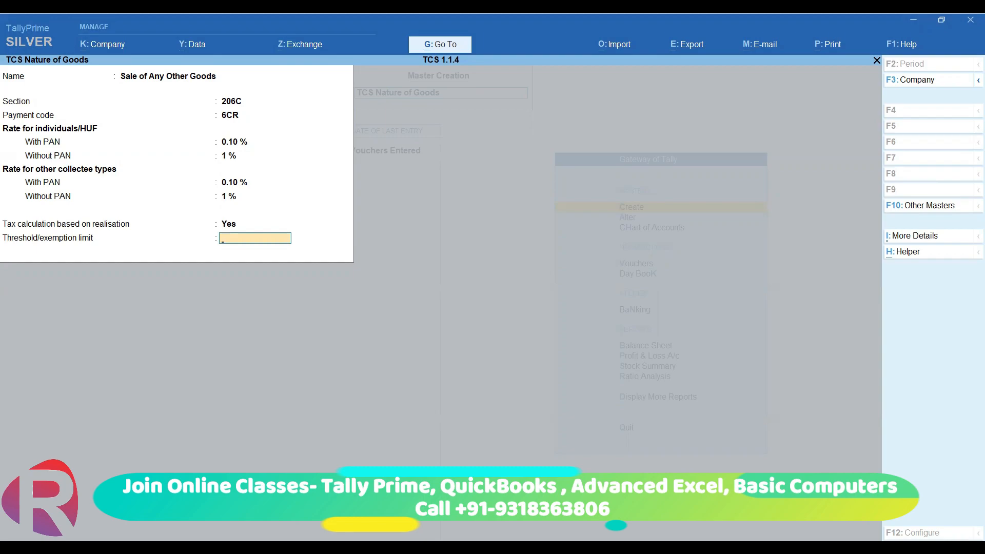
{"action": "type", "text": "50,00,0"}
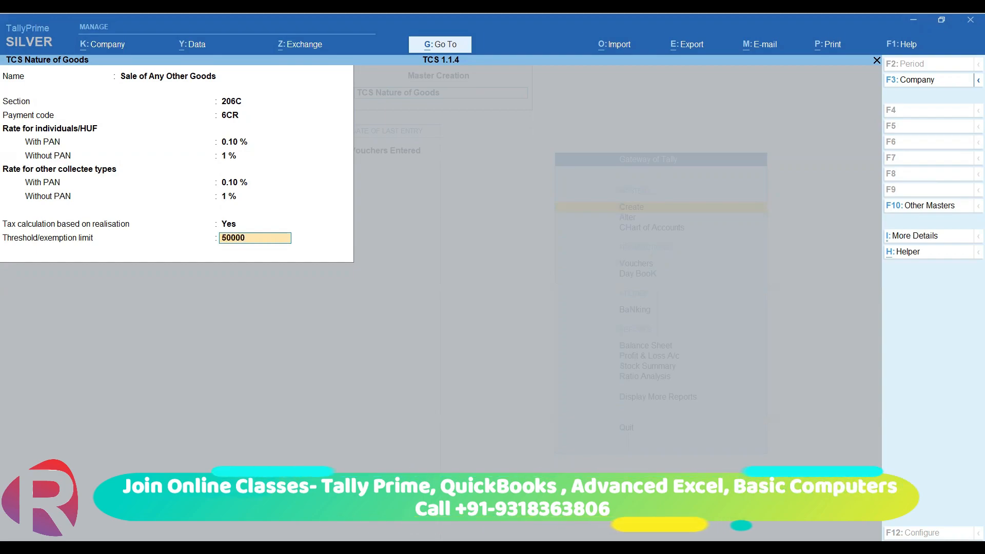
{"action": "type", "text": "00"}
{"action": "key", "text": "Return"}
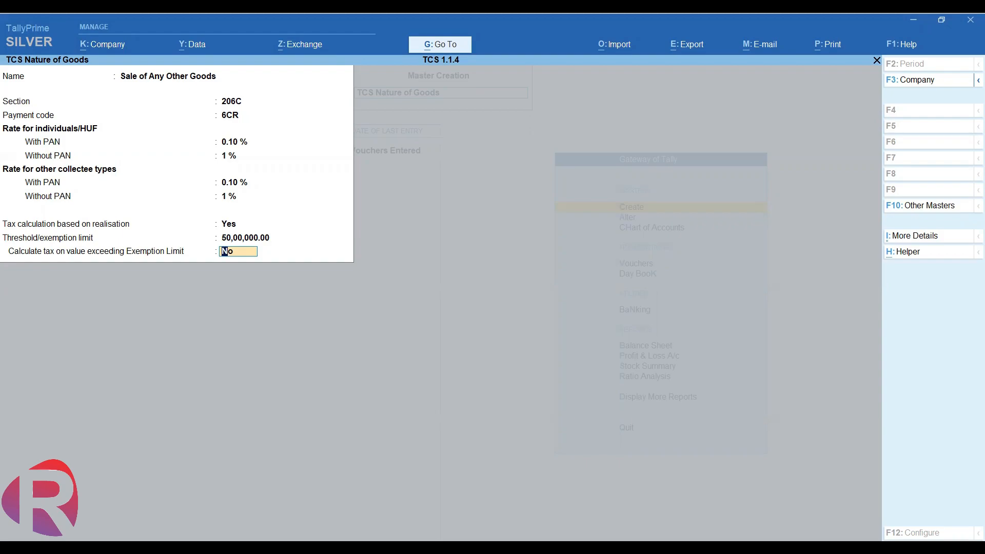
Enable tax calculation on the value exceeding the exemption limit, and save the nature of goods master.
{"action": "type", "text": "y"}
{"action": "key", "text": "Return"}
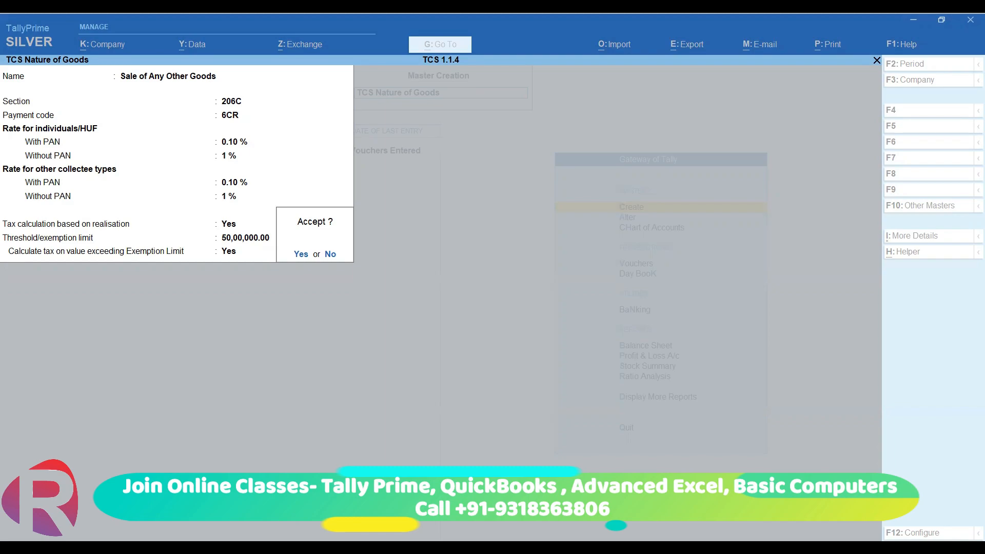
{"action": "key", "text": "Return"}
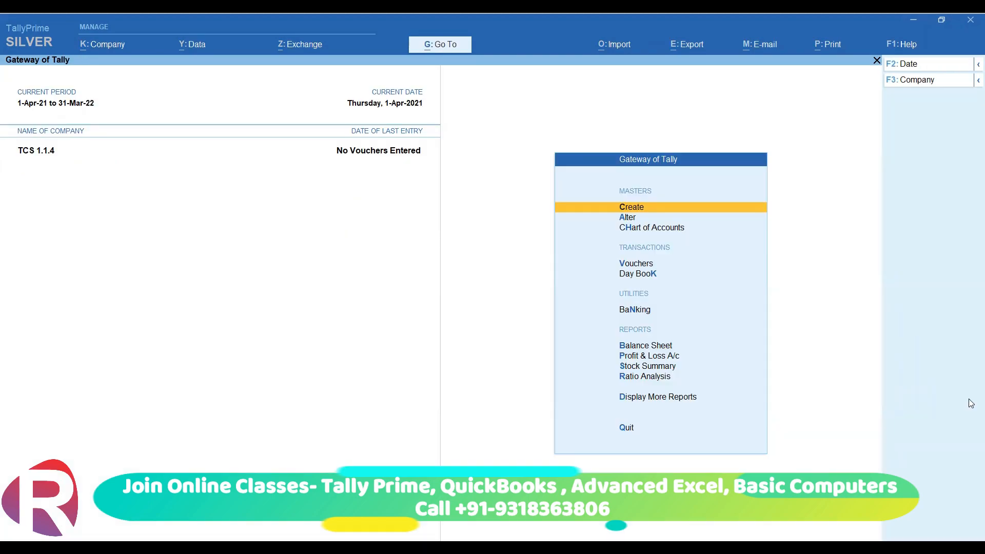